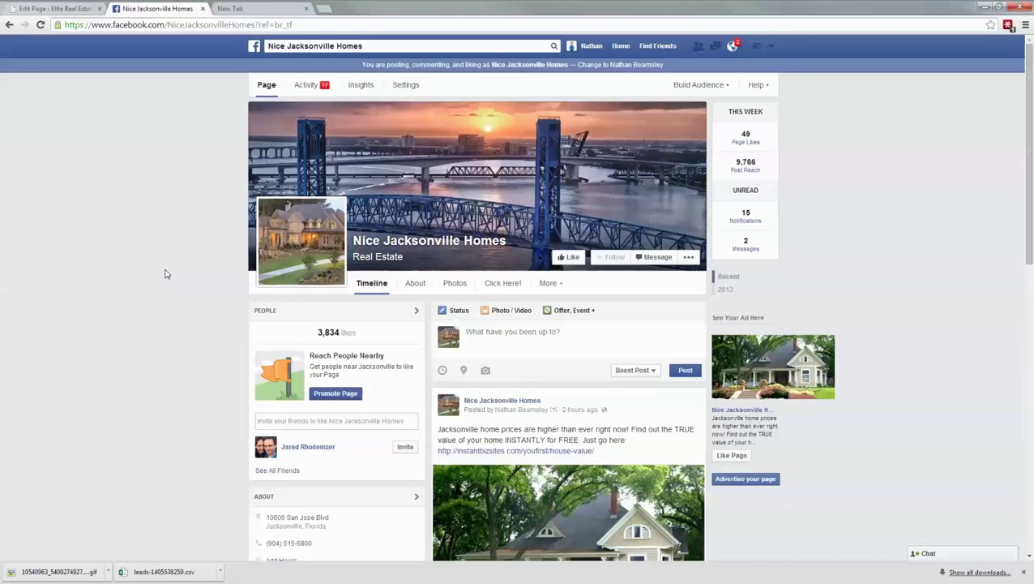
Start a new Page photo post and attach the warning-sign image.
{"action": "scroll", "coordinate": [165, 274], "scroll_direction": "down", "scroll_amount": 1}
{"action": "left_click", "coordinate": [486, 230]}
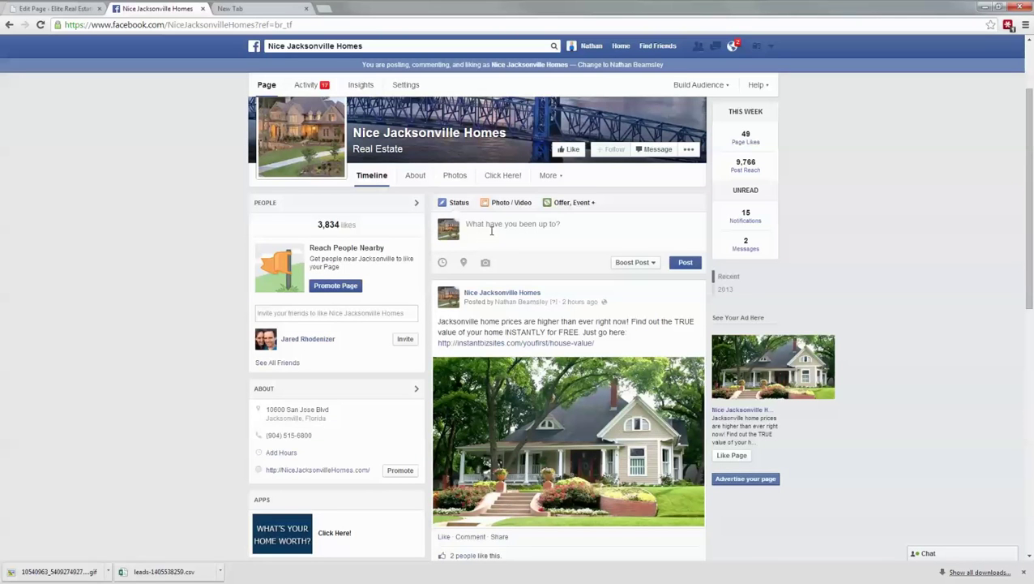
{"action": "scroll", "coordinate": [506, 207], "scroll_direction": "up", "scroll_amount": 1}
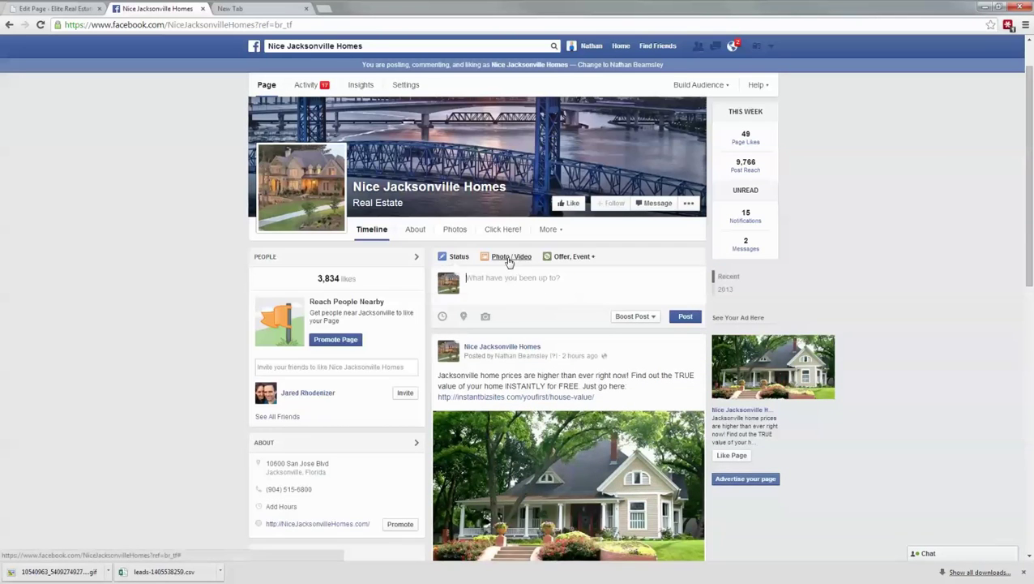
{"action": "left_click", "coordinate": [509, 261]}
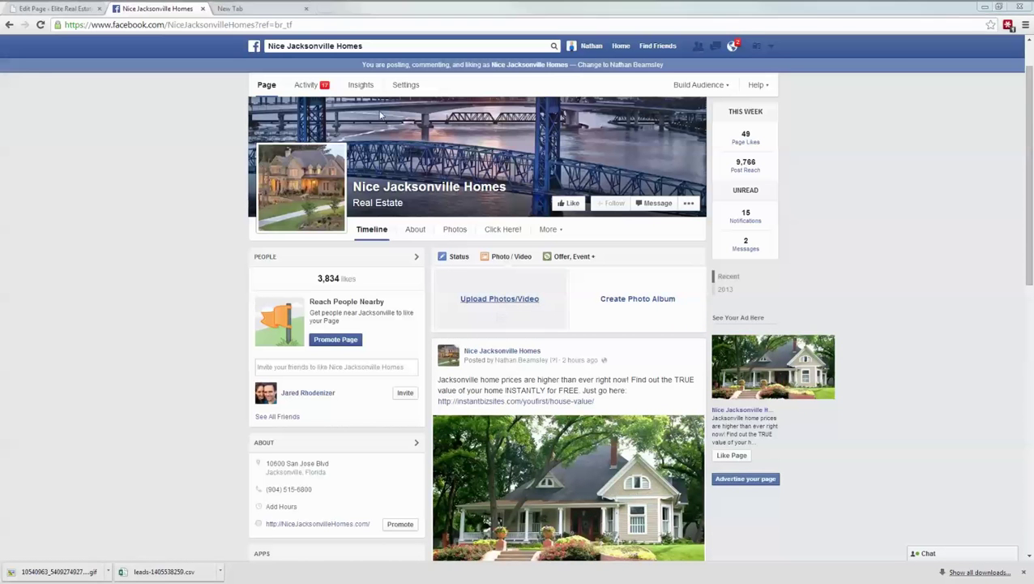
{"action": "left_click", "coordinate": [497, 298]}
{"action": "double_click", "coordinate": [284, 346]}
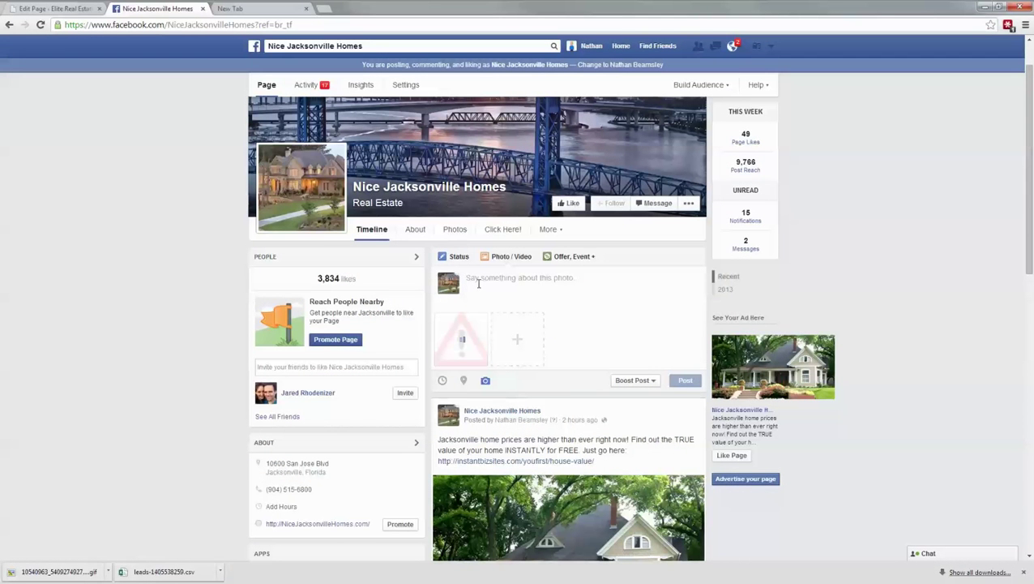
Paste the 'You forgot to get your FREE house value!' message and link into the post.
{"action": "type", "text": "You forgot to get your FREE house value! Get it here instantly right now: http://instantbizsites.com/youfirst/house-value/"}
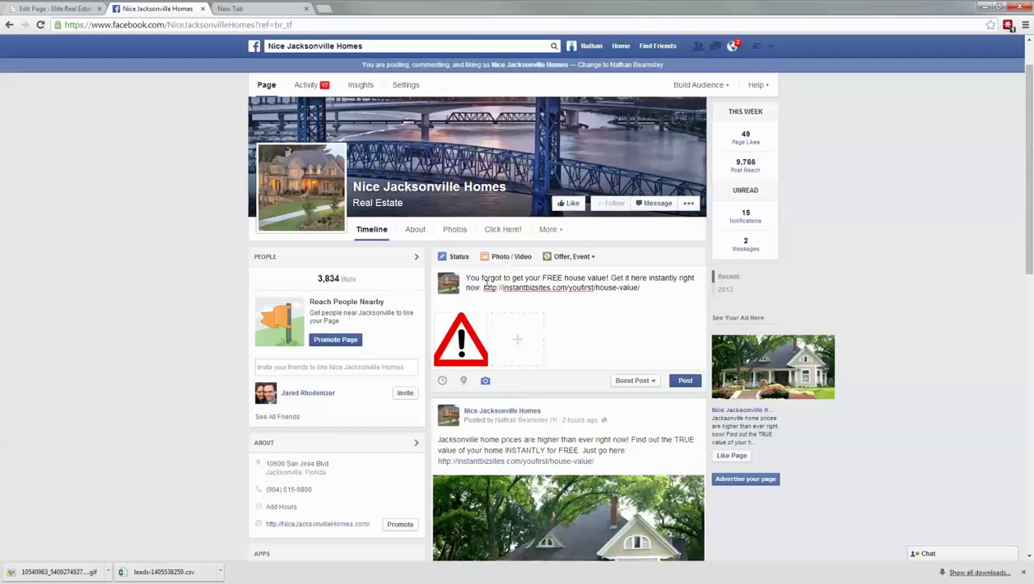
{"action": "left_click_drag", "start_coordinate": [484, 278], "coordinate": [672, 289]}
{"action": "left_click", "coordinate": [672, 289]}
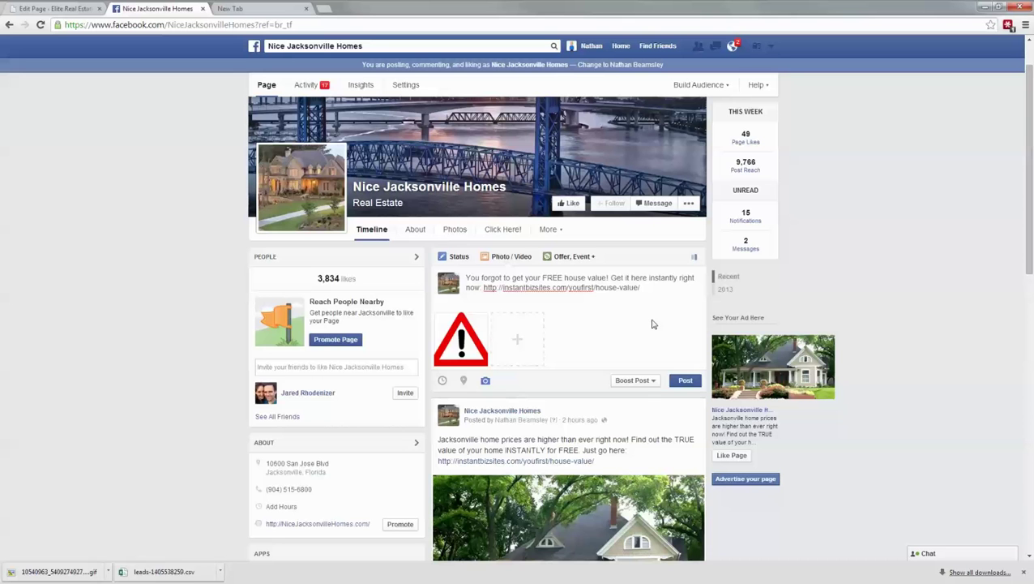
Publish the warning-sign post and review it on the Nice Jacksonville Homes timeline.
{"action": "scroll", "coordinate": [654, 322], "scroll_direction": "down", "scroll_amount": 3}
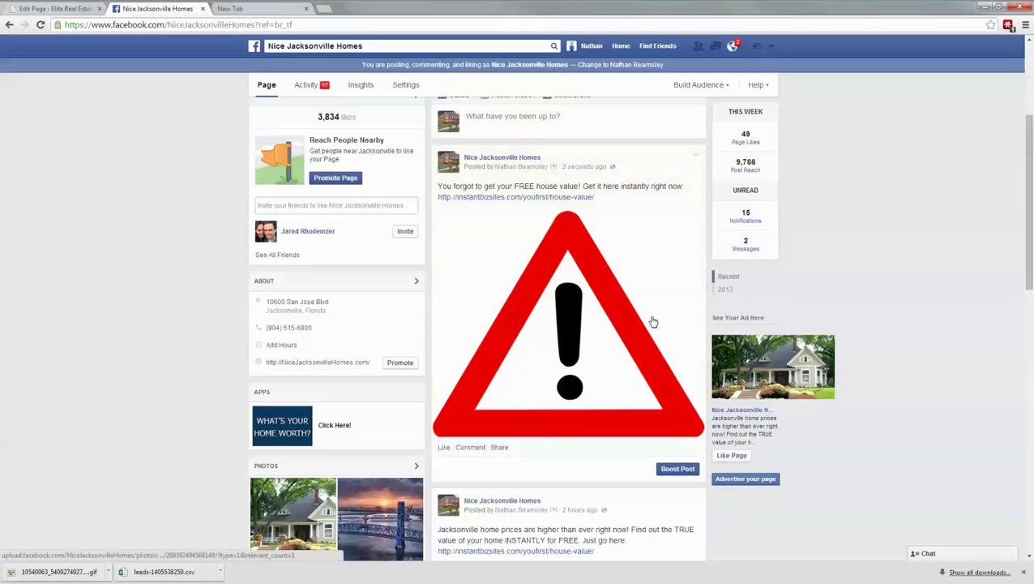
{"action": "scroll", "coordinate": [654, 323], "scroll_direction": "up", "scroll_amount": 1}
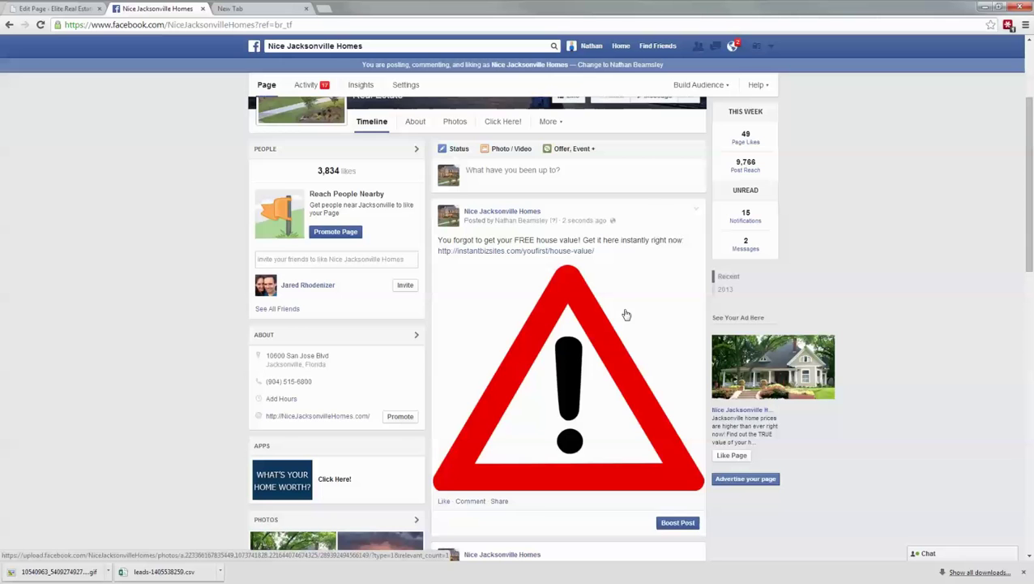
{"action": "scroll", "coordinate": [626, 318], "scroll_direction": "down", "scroll_amount": 1}
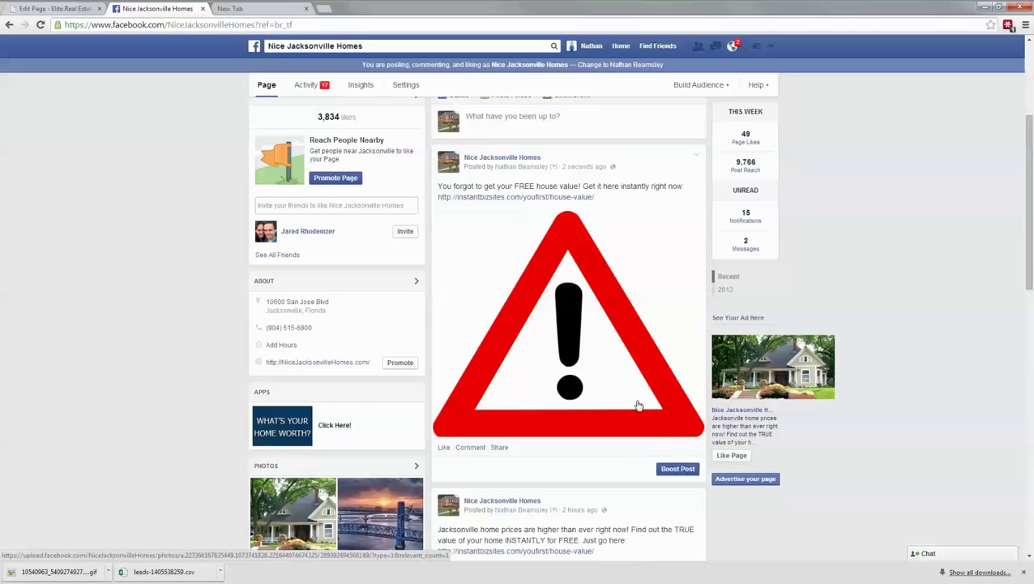
{"action": "scroll", "coordinate": [652, 409], "scroll_direction": "up", "scroll_amount": 1}
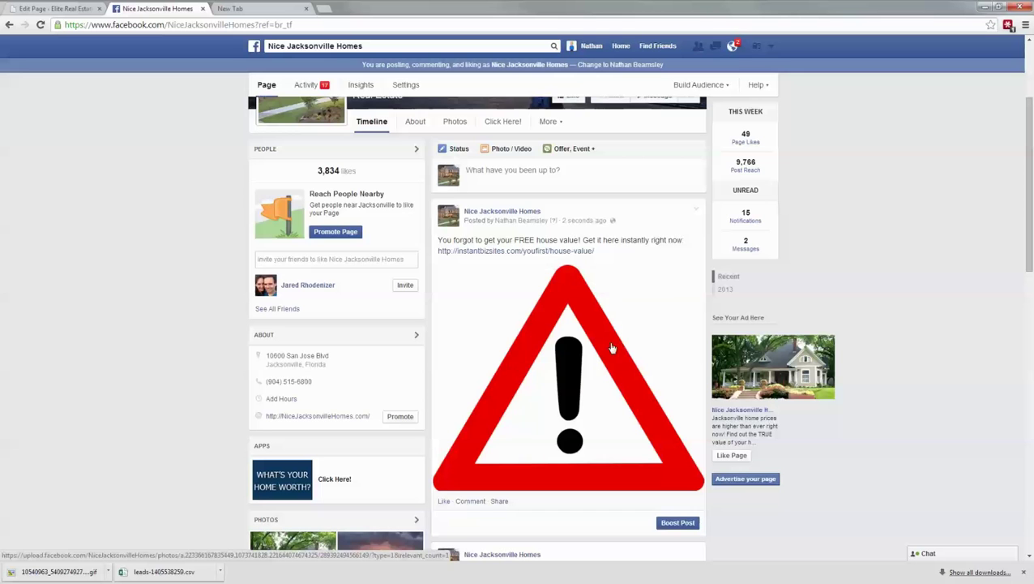
{"action": "left_click", "coordinate": [390, 45]}
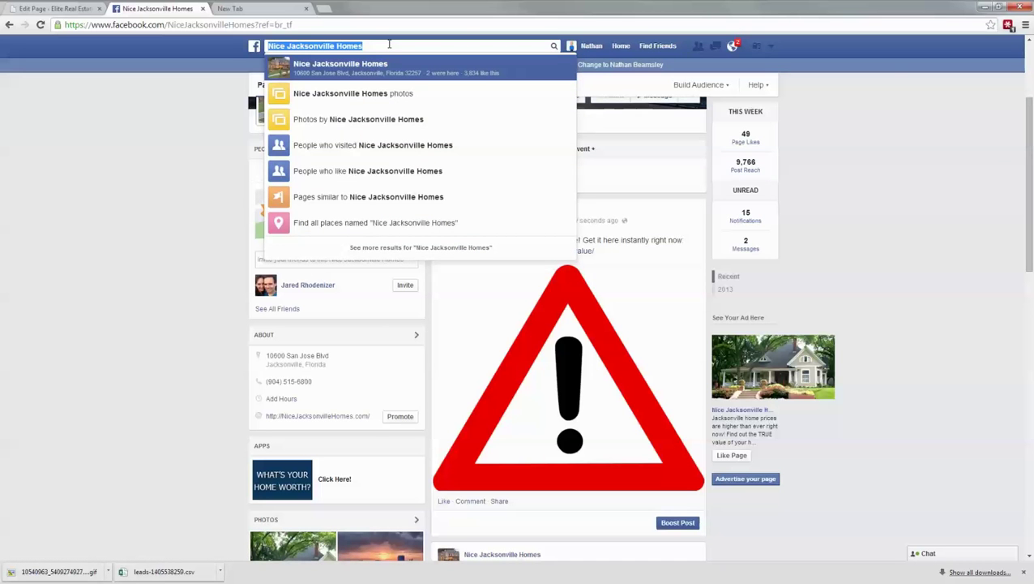
Search for 'ads manager' and open the Ads Manager app.
{"action": "type", "text": "ads "}
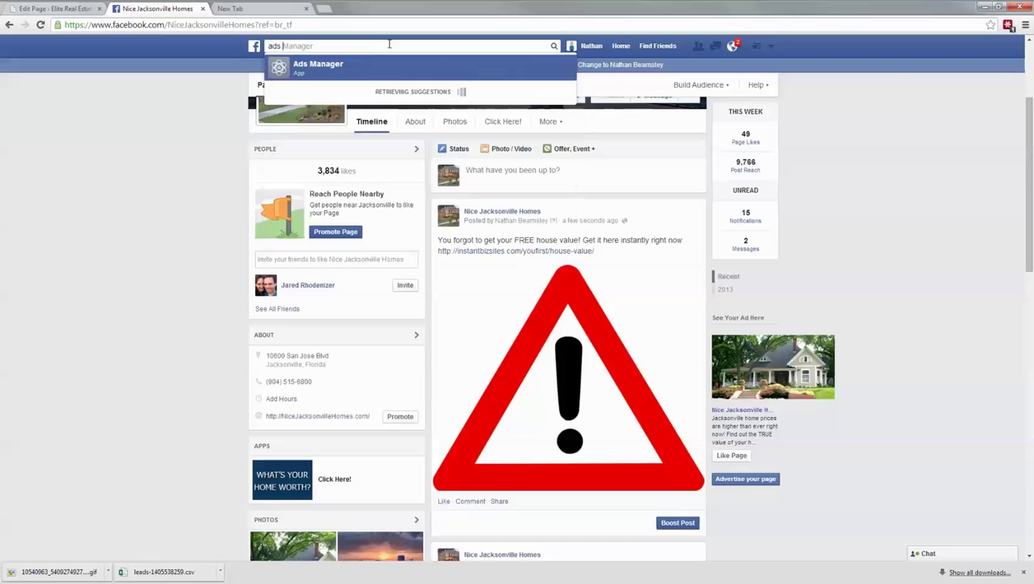
{"action": "type", "text": "manager"}
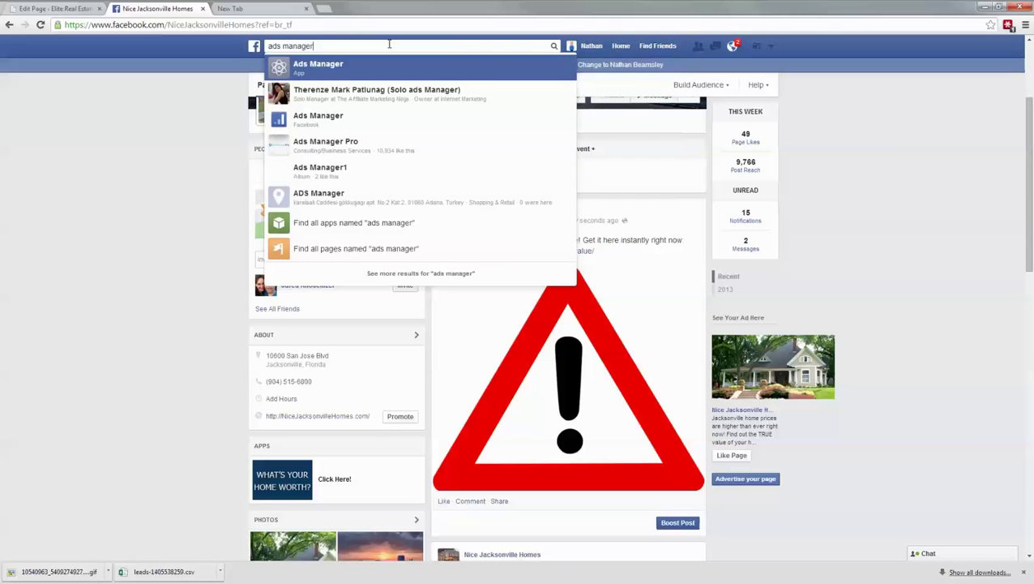
{"action": "left_click", "coordinate": [353, 119]}
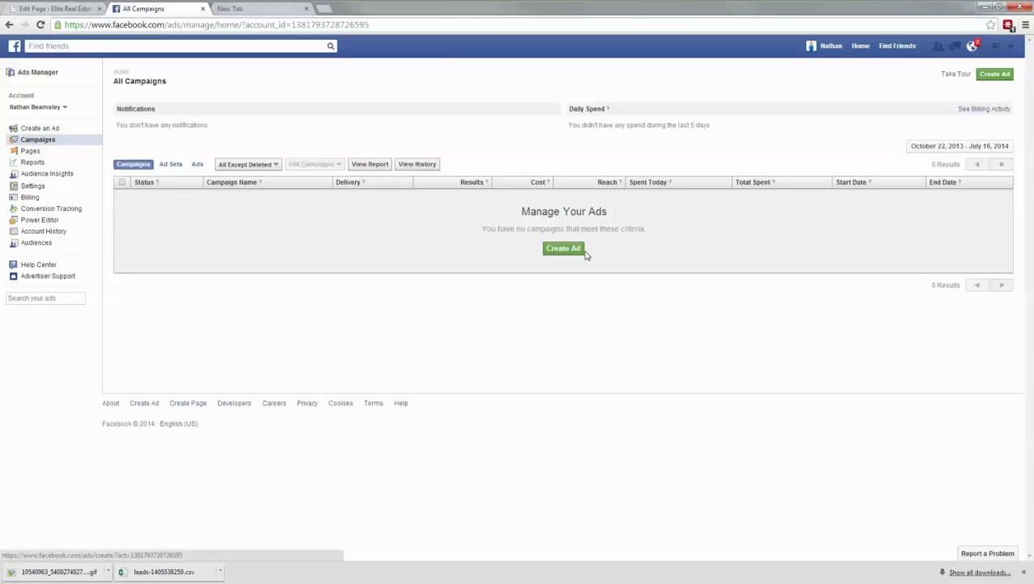
Create a new ad from the empty campaigns list to reach the Advertise on Facebook page.
{"action": "left_click", "coordinate": [545, 248]}
{"action": "left_click", "coordinate": [565, 251]}
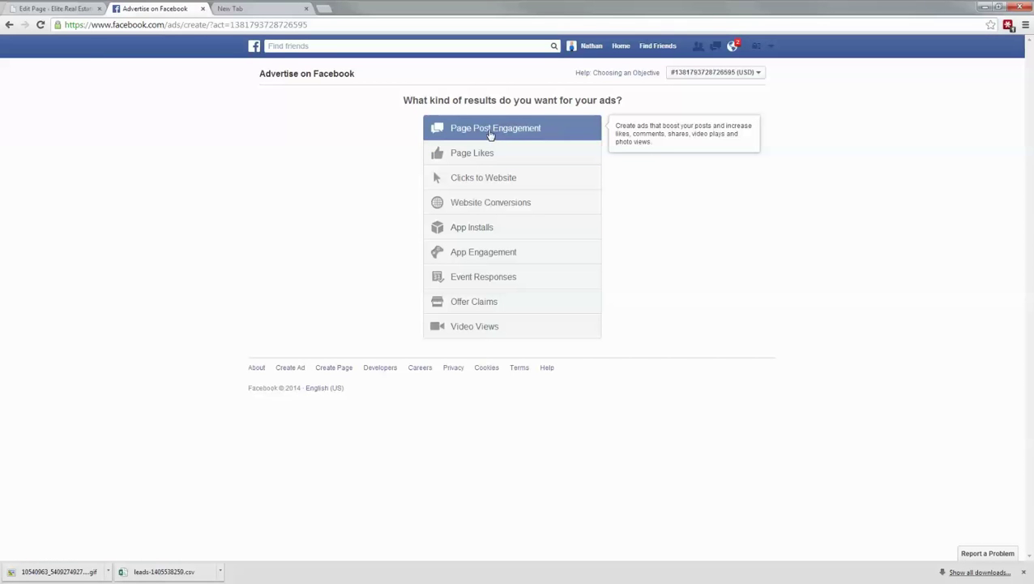
Choose Page Post Engagement for the Nice Jacksonville Homes Page and continue.
{"action": "left_click", "coordinate": [493, 136]}
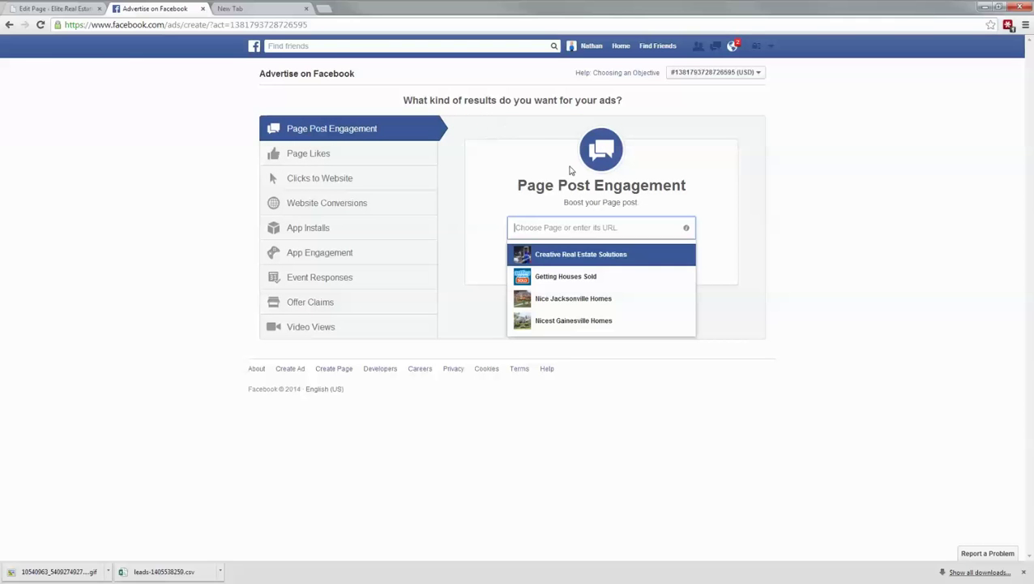
{"action": "left_click", "coordinate": [569, 300]}
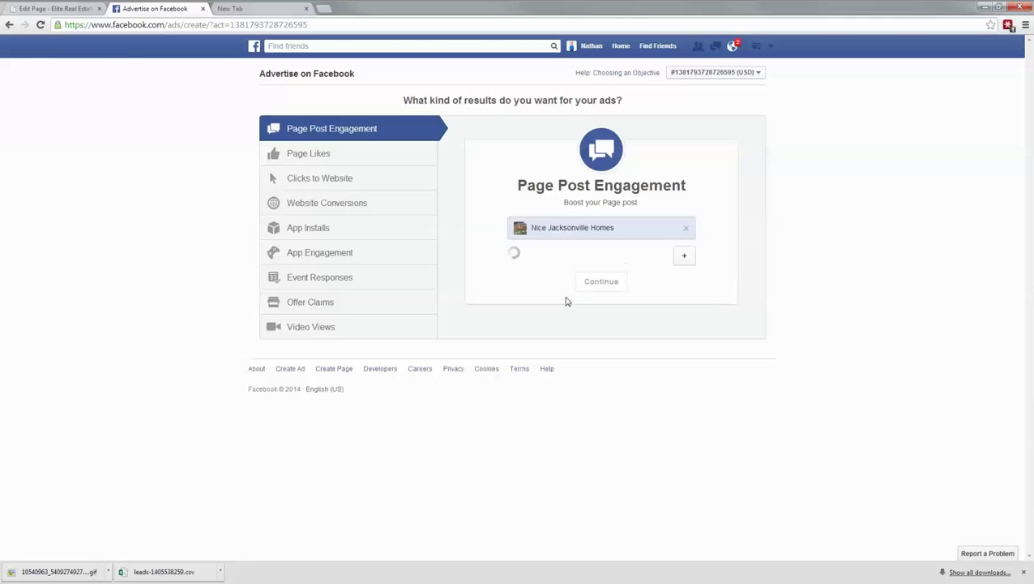
{"action": "left_click", "coordinate": [596, 286]}
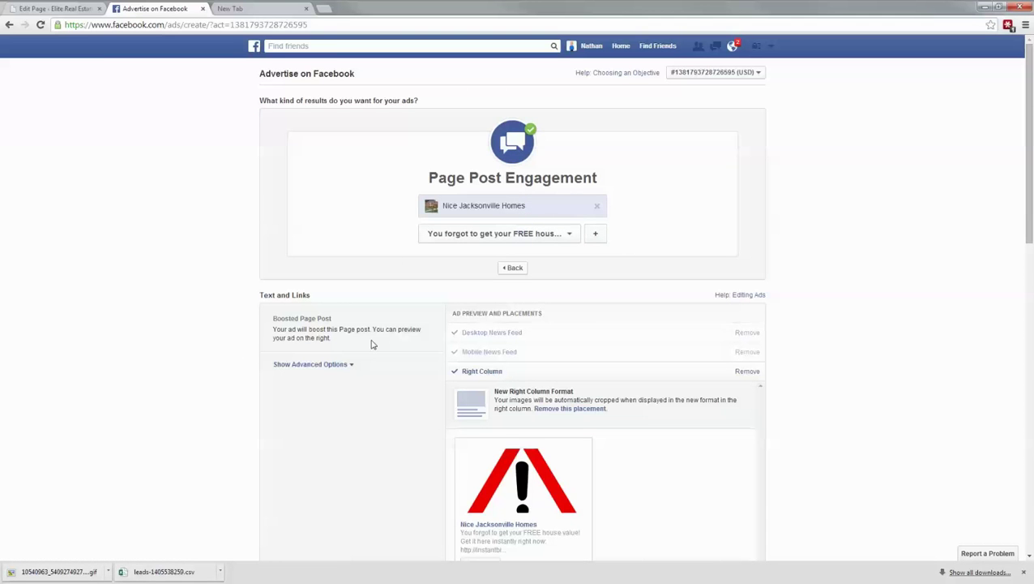
{"action": "scroll", "coordinate": [369, 344], "scroll_direction": "down", "scroll_amount": 5}
{"action": "scroll", "coordinate": [373, 345], "scroll_direction": "down", "scroll_amount": 2}
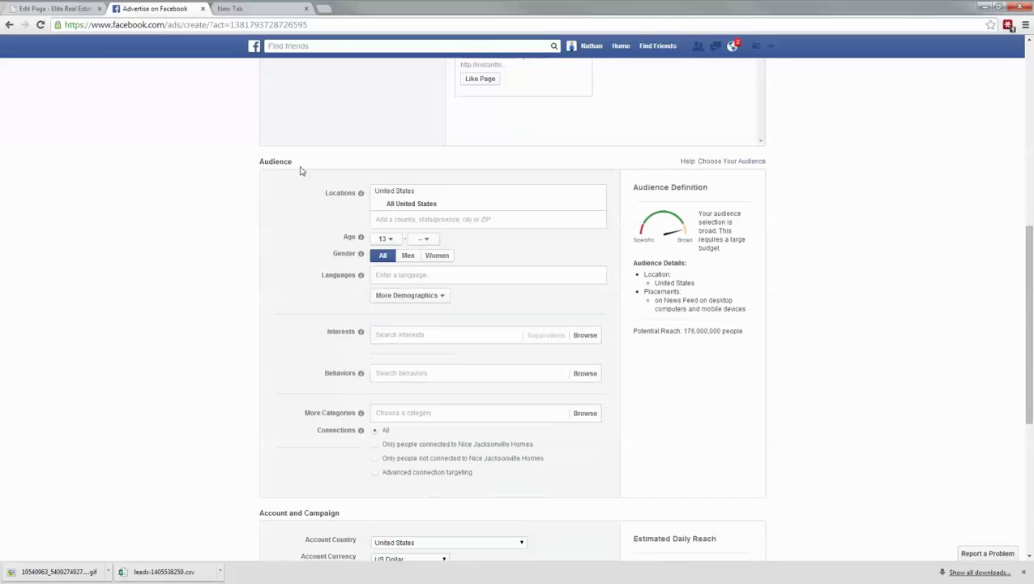
{"action": "left_click_drag", "start_coordinate": [300, 162], "coordinate": [263, 163]}
{"action": "left_click", "coordinate": [321, 238]}
{"action": "left_click_drag", "start_coordinate": [324, 195], "coordinate": [355, 195]}
{"action": "left_click", "coordinate": [348, 217]}
{"action": "scroll", "coordinate": [338, 194], "scroll_direction": "down", "scroll_amount": 5}
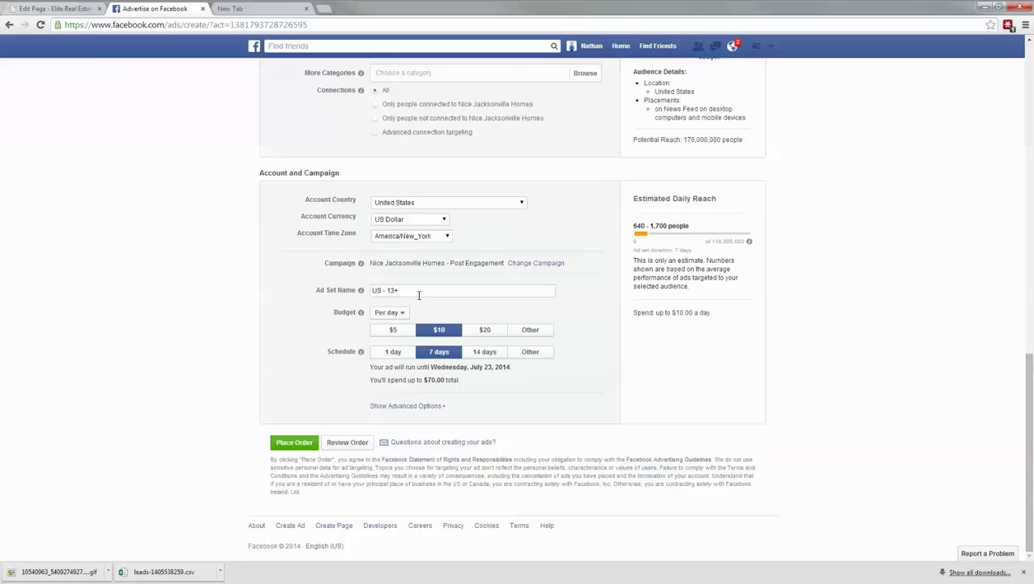
Rename the ad set to 'kk'.
{"action": "triple_click", "coordinate": [410, 290]}
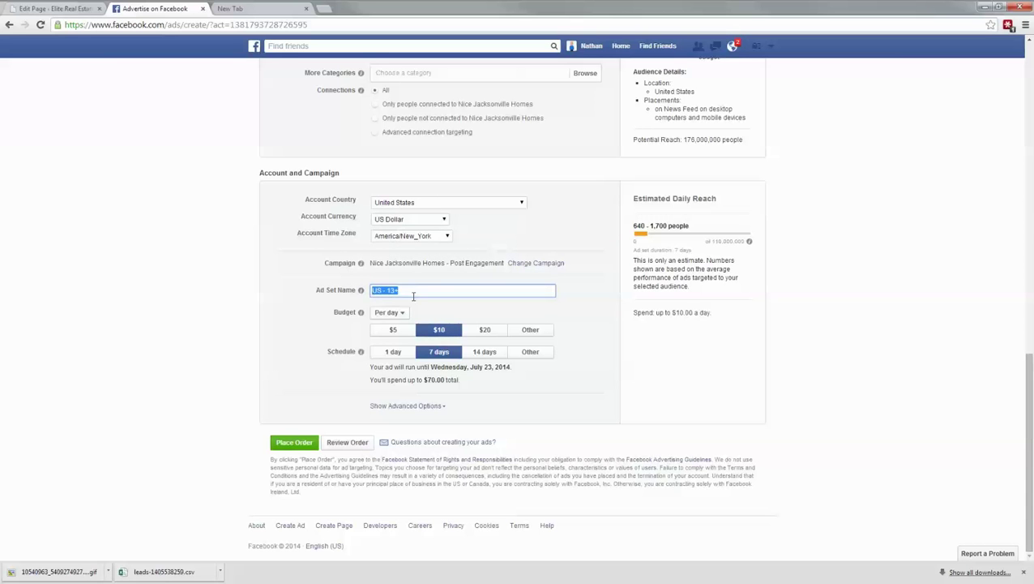
{"action": "type", "text": "18"}
{"action": "key", "text": "ctrl+a"}
{"action": "left_click", "coordinate": [404, 303]}
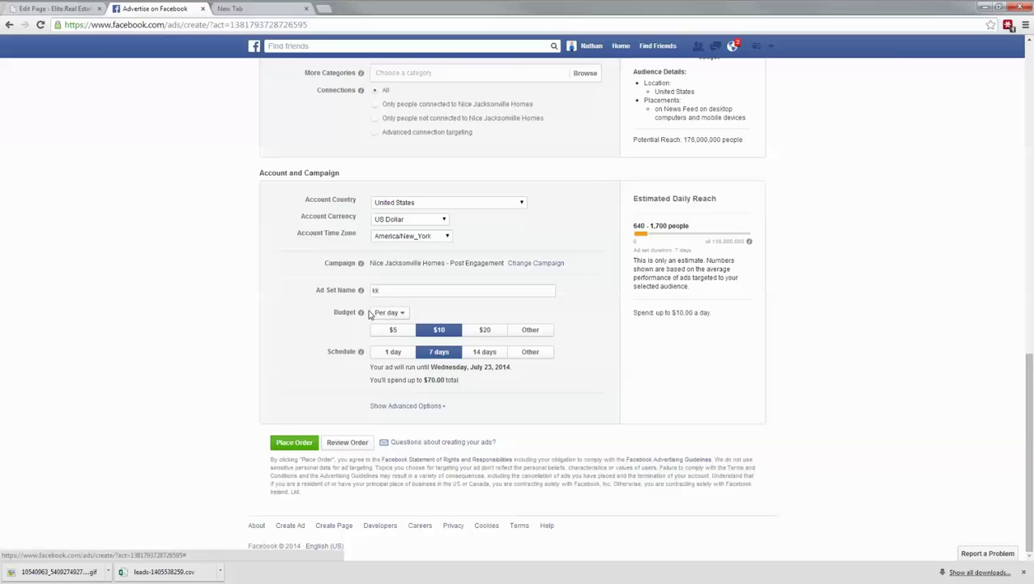
Keep a $10 daily budget for 7 days ($70.00 total) after trying $20 and 1 day.
{"action": "left_click", "coordinate": [484, 333]}
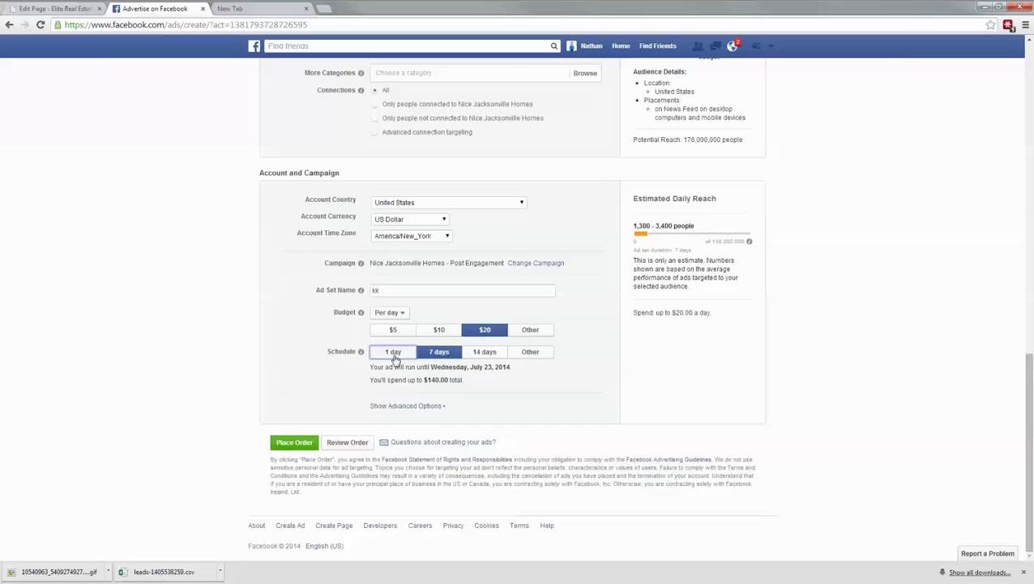
{"action": "left_click", "coordinate": [393, 357]}
{"action": "left_click", "coordinate": [430, 333]}
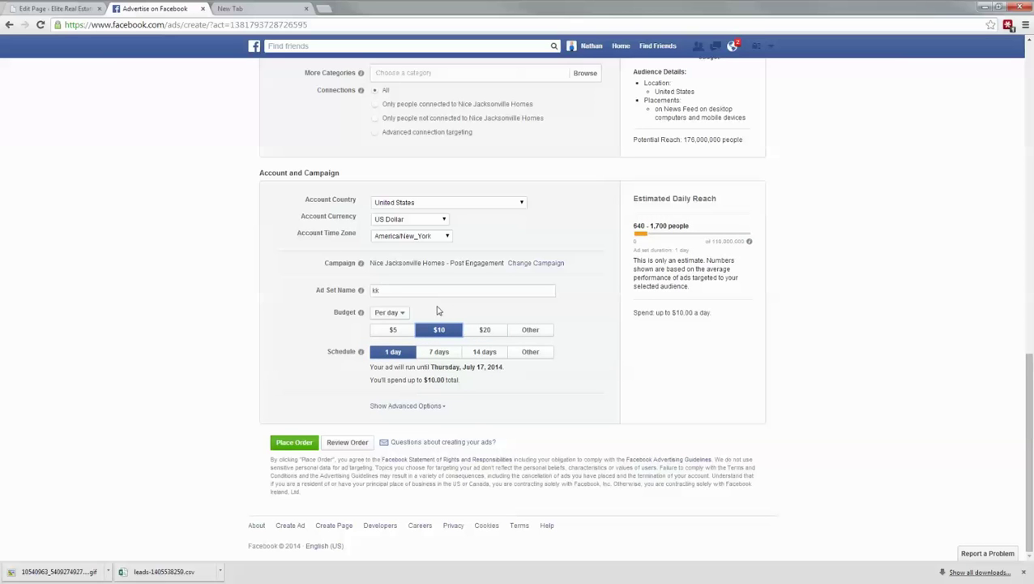
{"action": "left_click", "coordinate": [442, 354]}
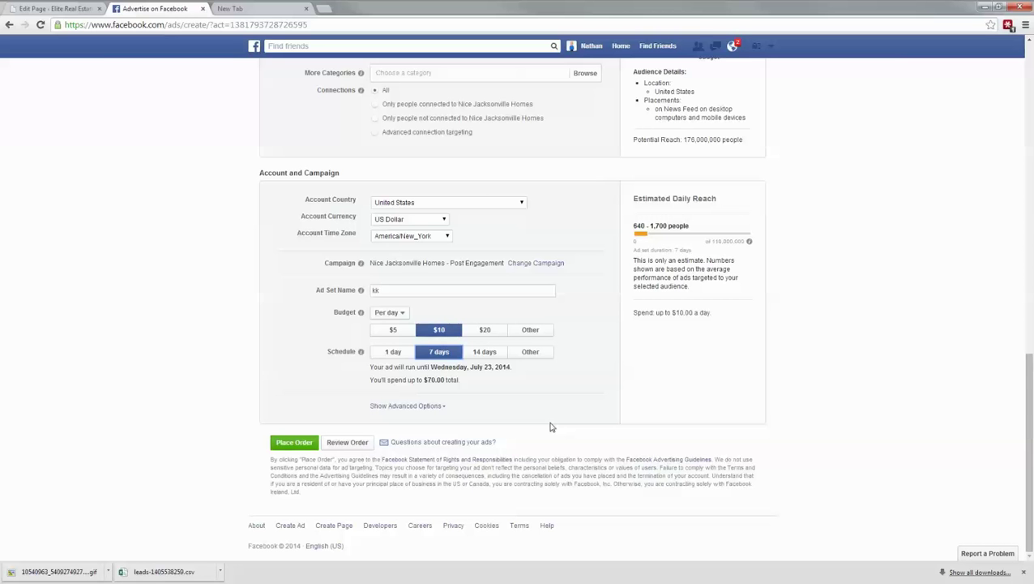
{"action": "scroll", "coordinate": [550, 426], "scroll_direction": "up", "scroll_amount": 5}
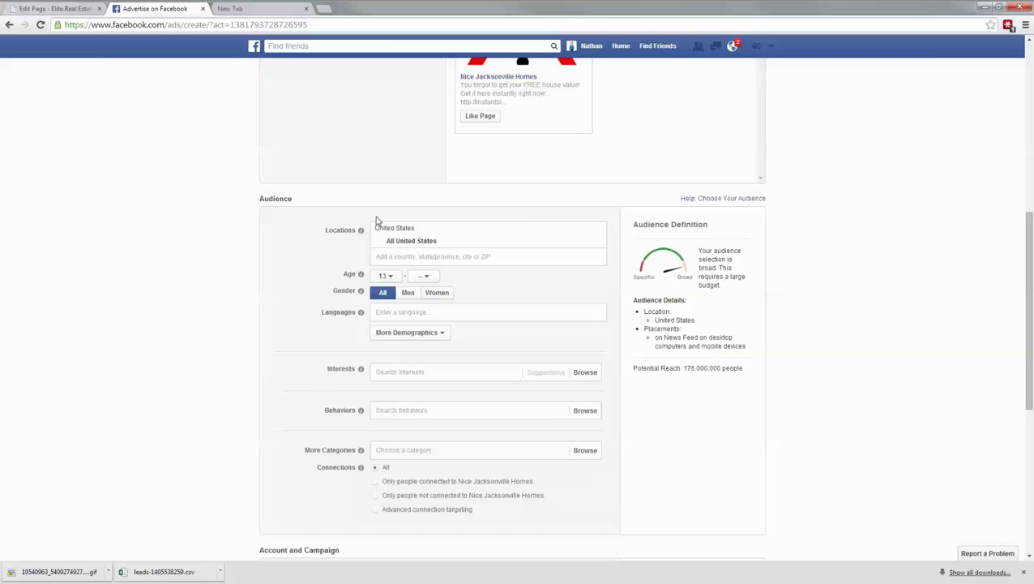
Log out, leave the unfinished ad, and log in with the other account.
{"action": "left_click", "coordinate": [769, 45]}
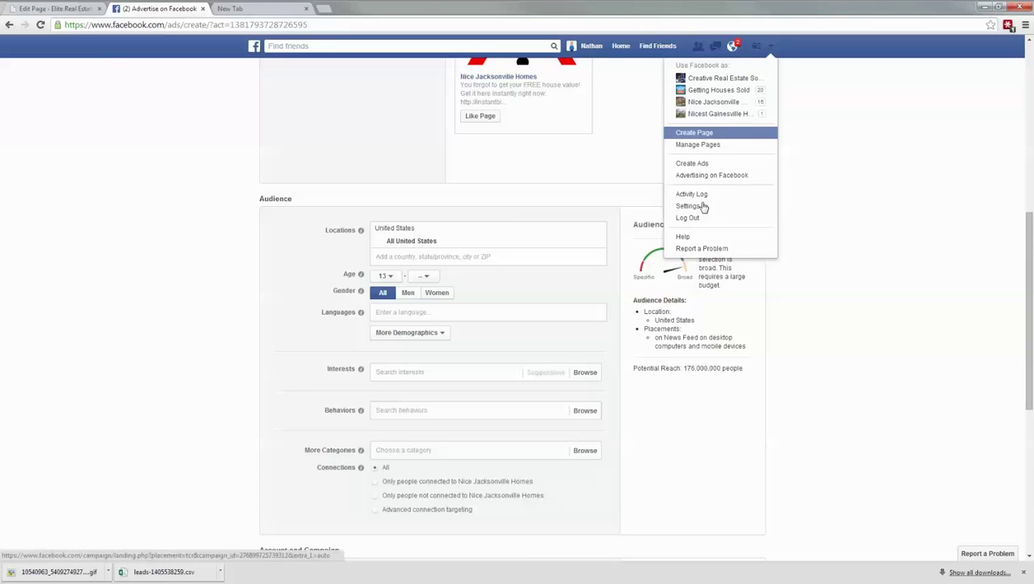
{"action": "left_click", "coordinate": [689, 218]}
{"action": "left_click", "coordinate": [500, 108]}
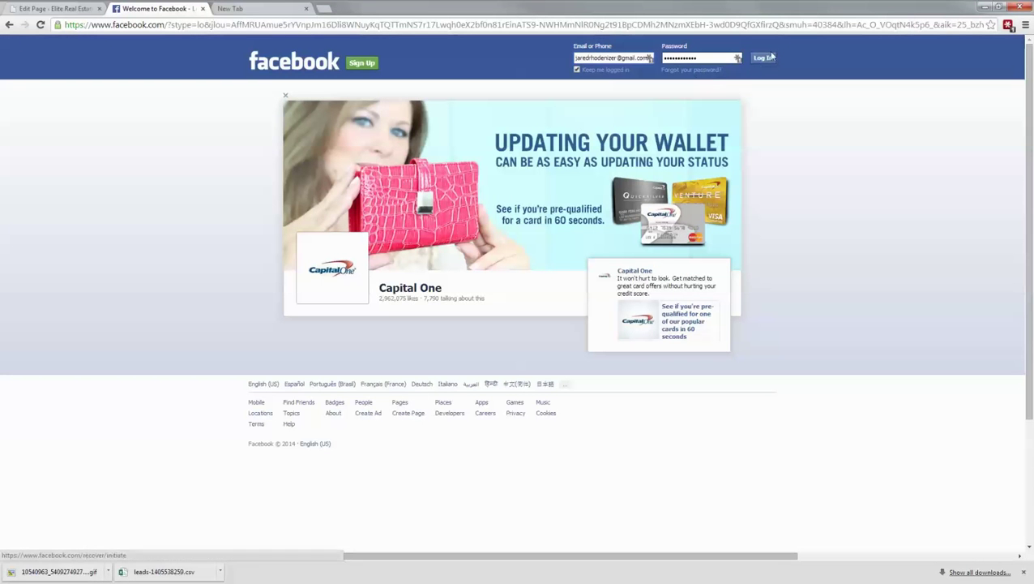
{"action": "left_click", "coordinate": [770, 57]}
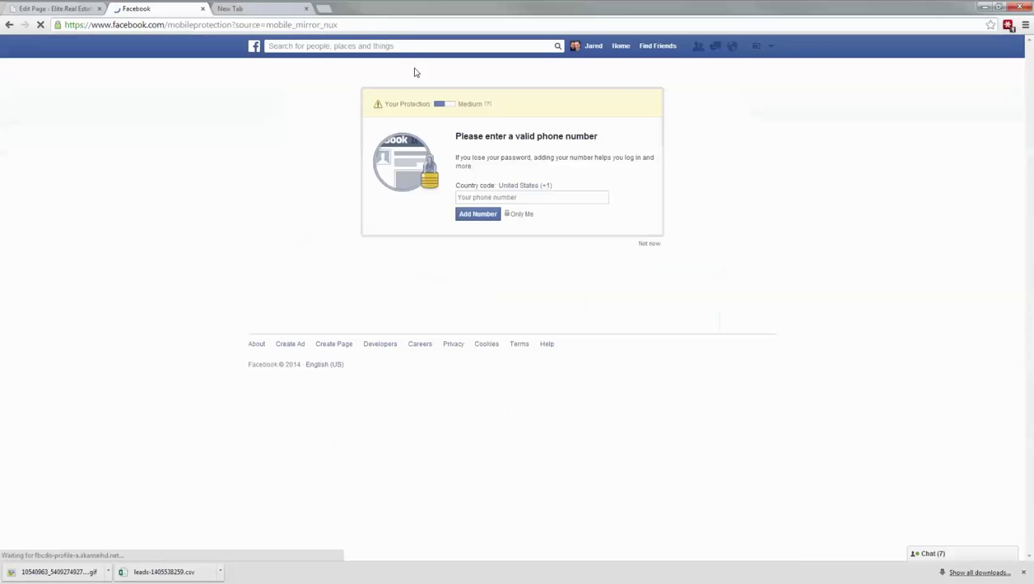
{"action": "left_click", "coordinate": [647, 244]}
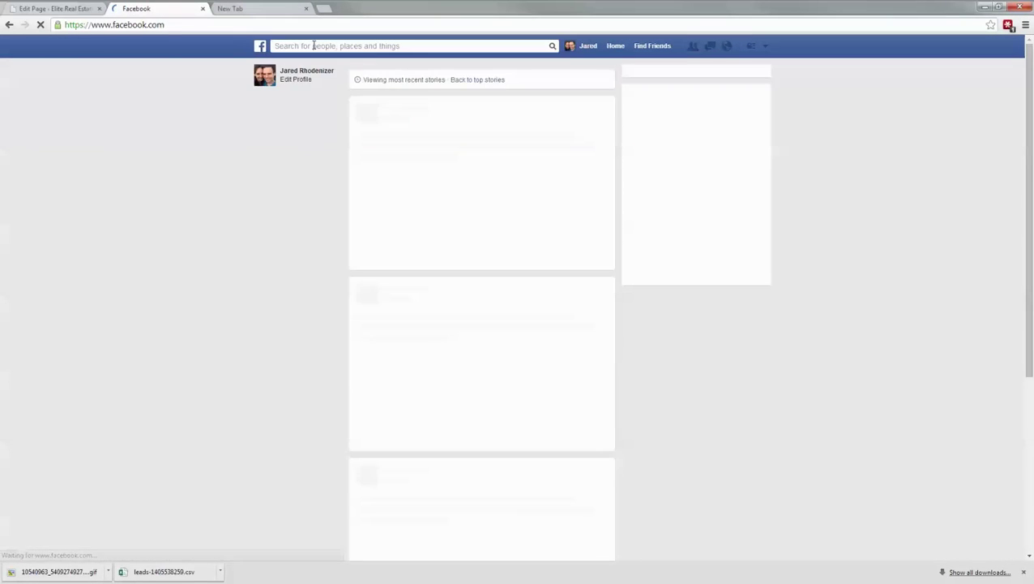
Search 'ads' to open the Ads Manager campaigns list.
{"action": "left_click", "coordinate": [314, 46]}
{"action": "type", "text": "ads"}
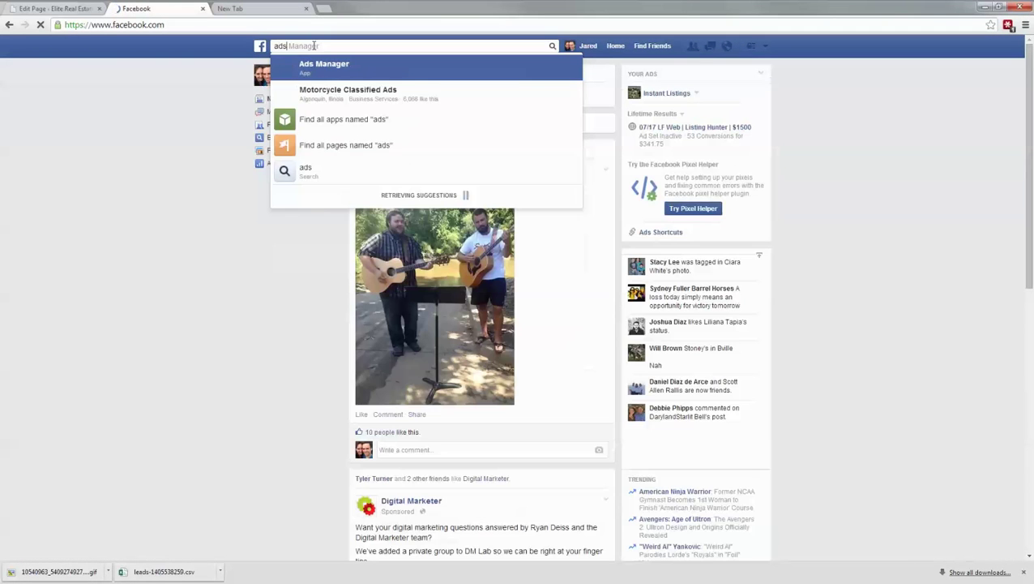
{"action": "key", "text": "Return"}
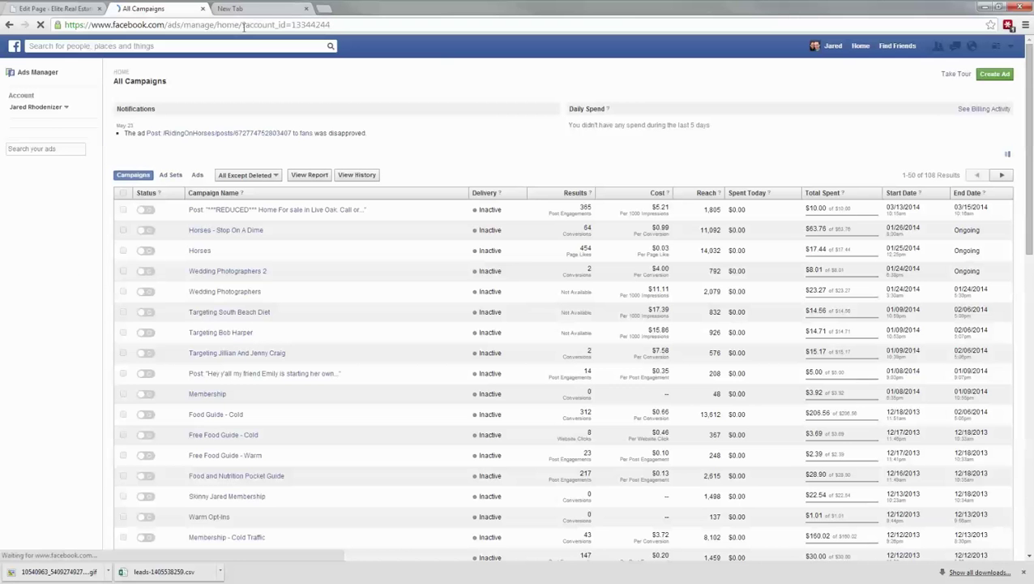
Create a Page Post Engagement ad for the Nice Jacksonville Homes Page and continue to its settings.
{"action": "left_click", "coordinate": [1003, 79]}
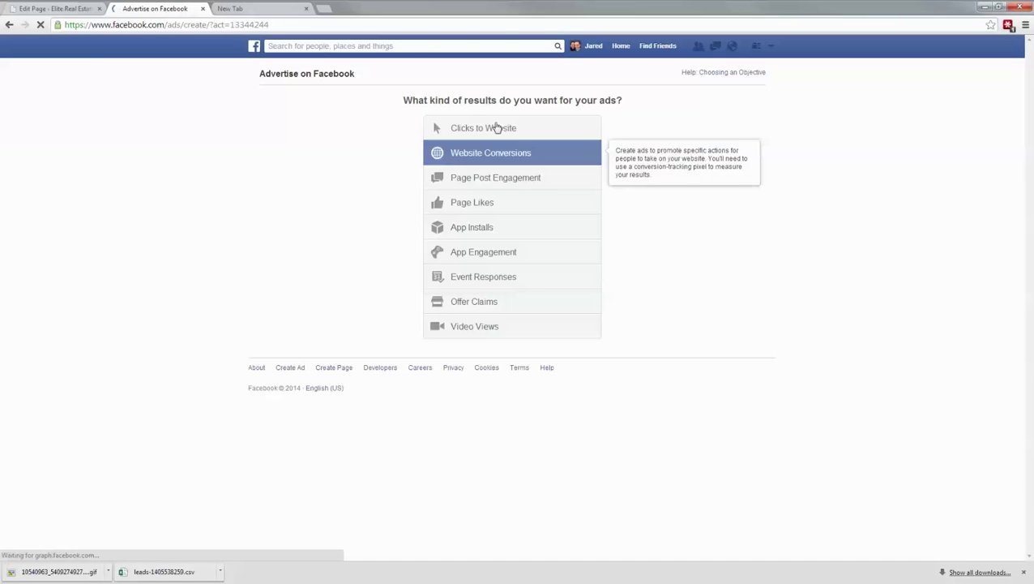
{"action": "left_click", "coordinate": [497, 177]}
{"action": "left_click", "coordinate": [536, 229]}
{"action": "type", "text": "nvi"}
{"action": "left_click", "coordinate": [547, 255]}
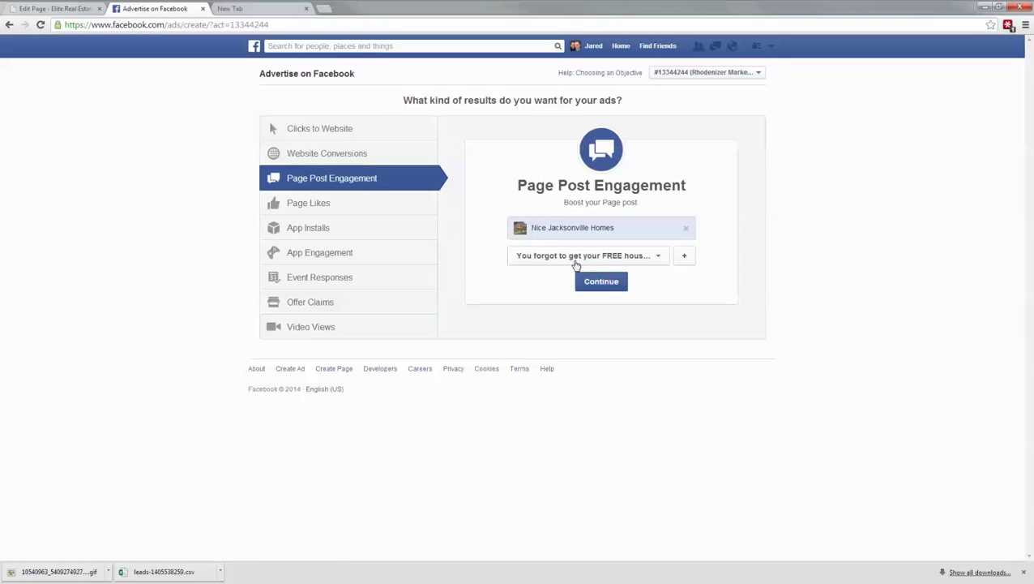
{"action": "left_click", "coordinate": [584, 282]}
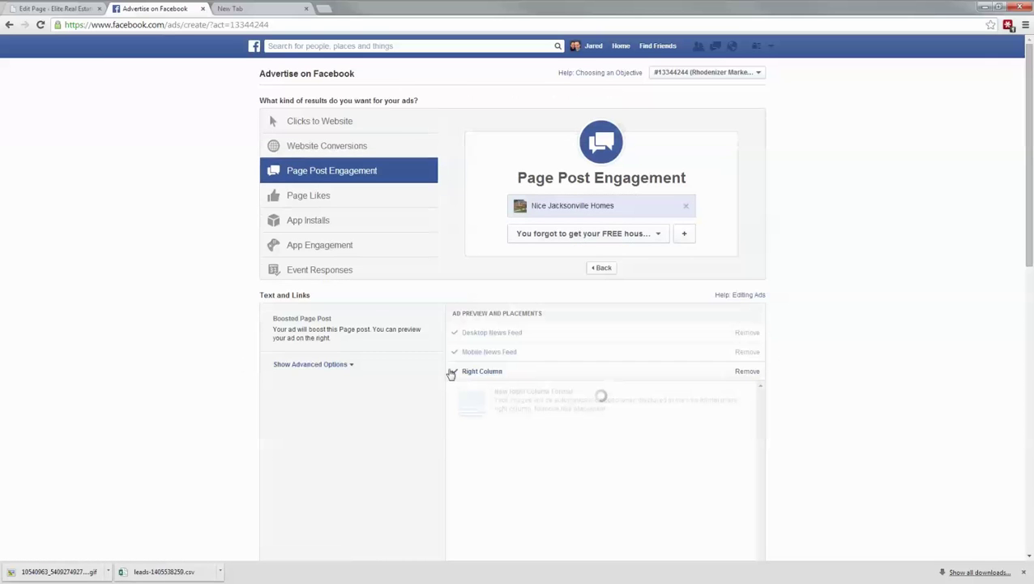
{"action": "scroll", "coordinate": [392, 279], "scroll_direction": "down", "scroll_amount": 5}
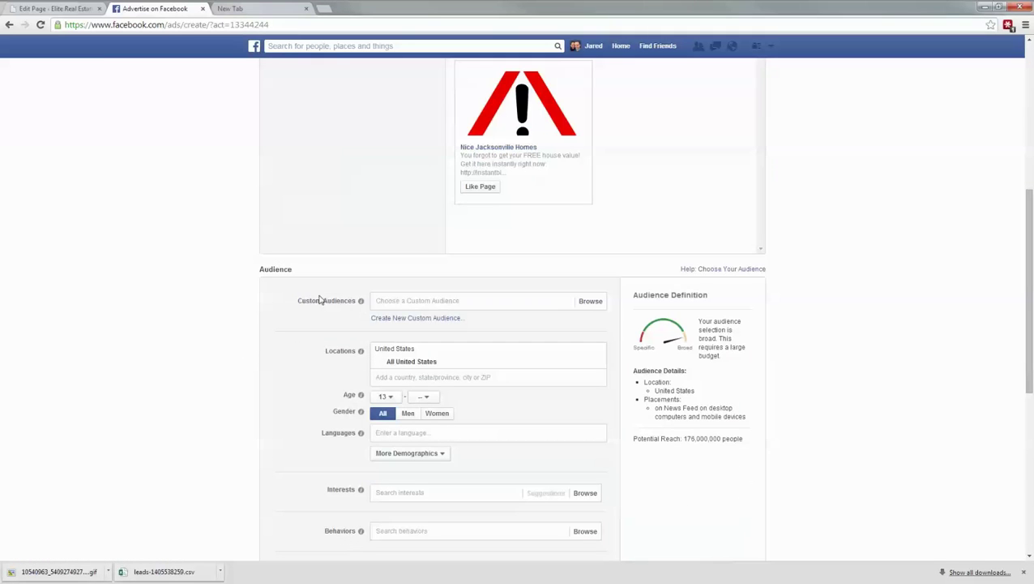
{"action": "left_click_drag", "start_coordinate": [299, 299], "coordinate": [354, 304]}
{"action": "scroll", "coordinate": [341, 320], "scroll_direction": "down", "scroll_amount": 1}
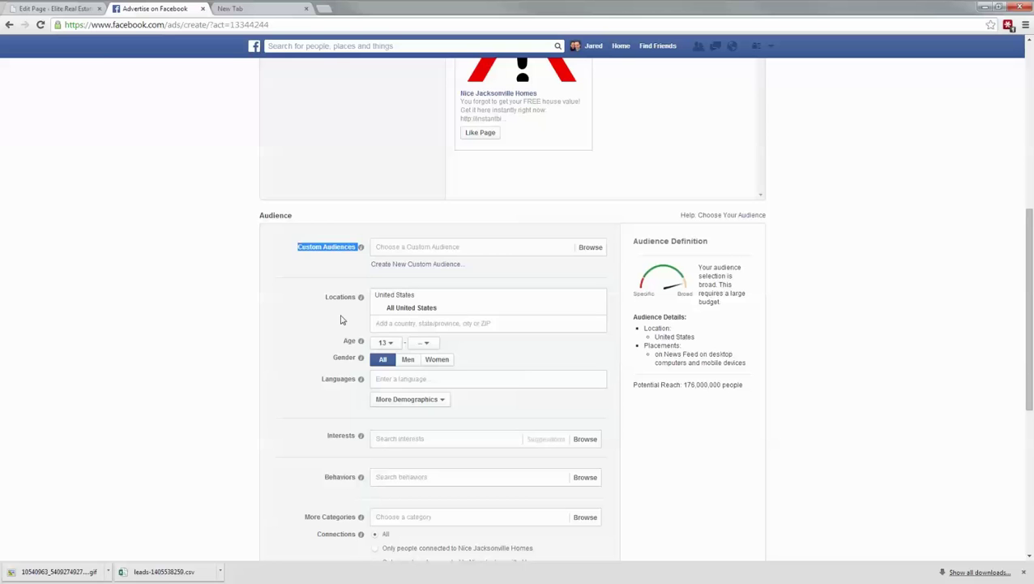
{"action": "left_click", "coordinate": [399, 243]}
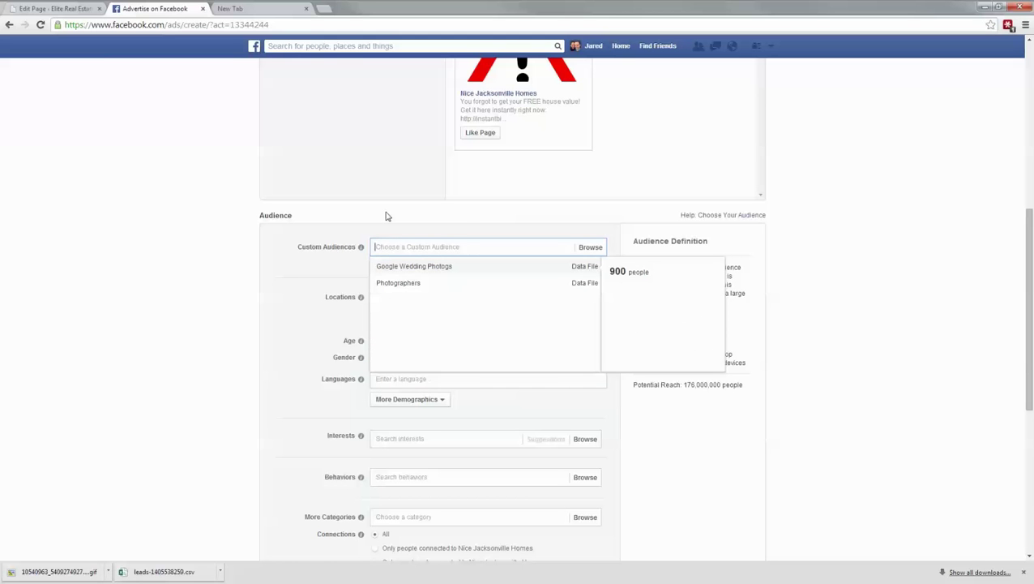
{"action": "left_click", "coordinate": [283, 268]}
{"action": "left_click", "coordinate": [432, 245]}
{"action": "left_click", "coordinate": [351, 273]}
{"action": "mouse_move", "coordinate": [361, 246]}
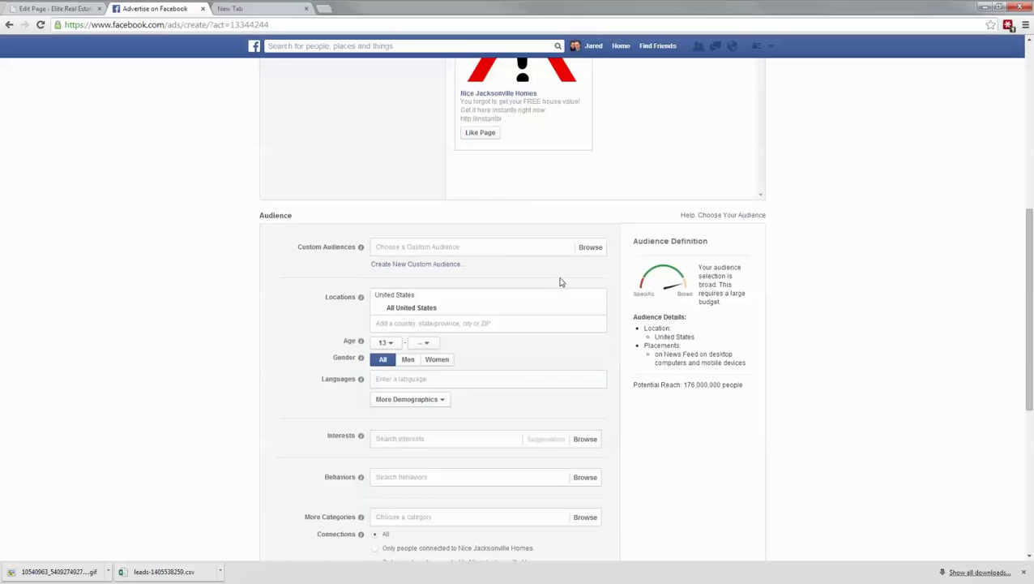